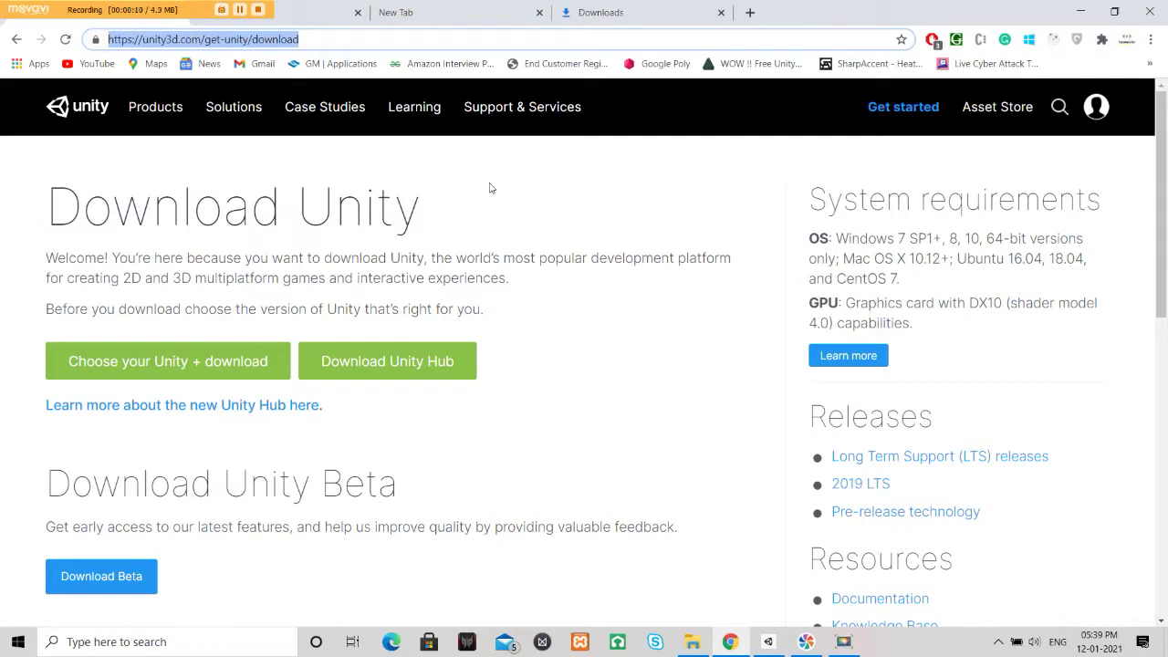
- Download the Unity Hub installer from the Download Unity page
left_click(488, 193)
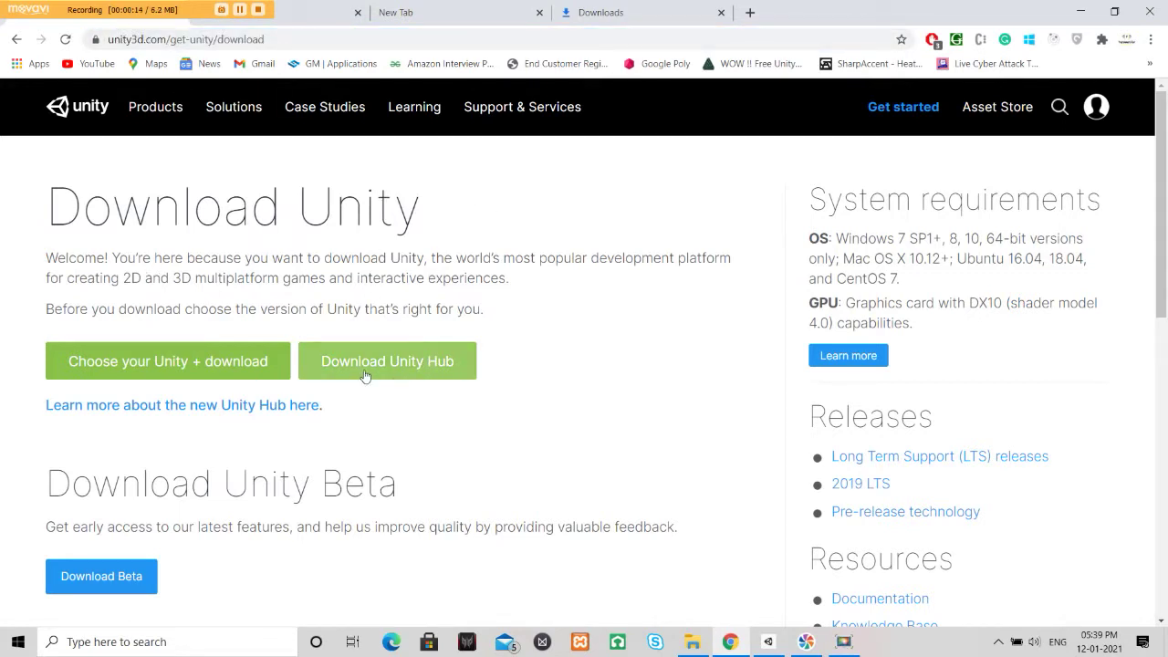
left_click(415, 368)
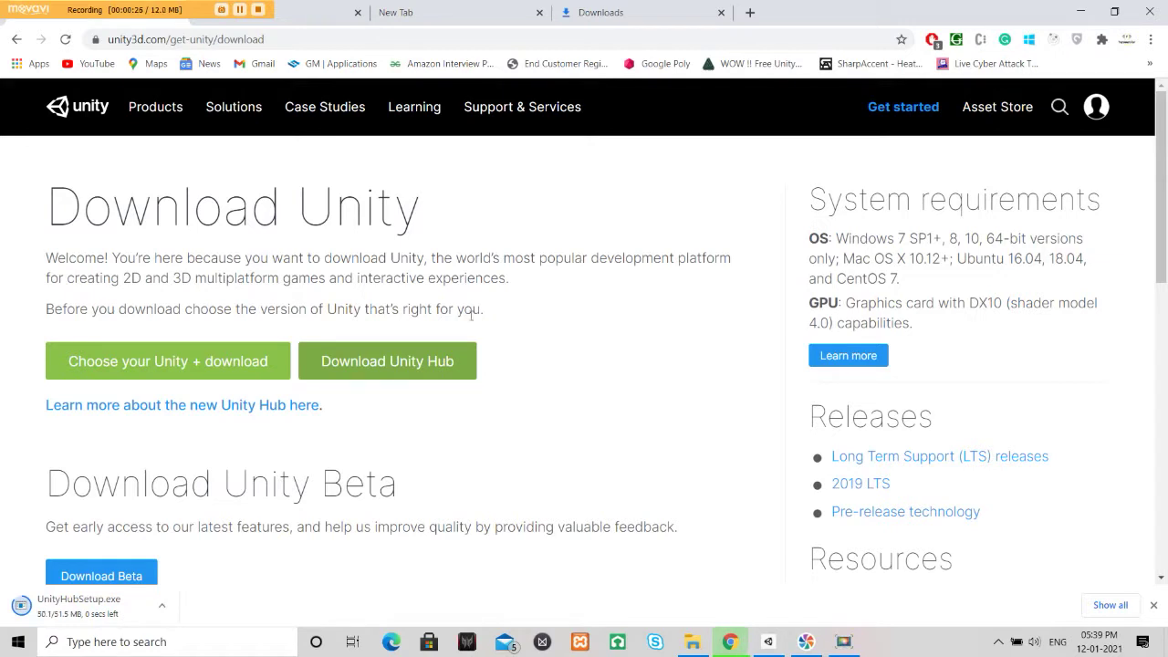
- Switch to Unity Hub and look through the existing projects and the getting-started learning material
left_click(769, 639)
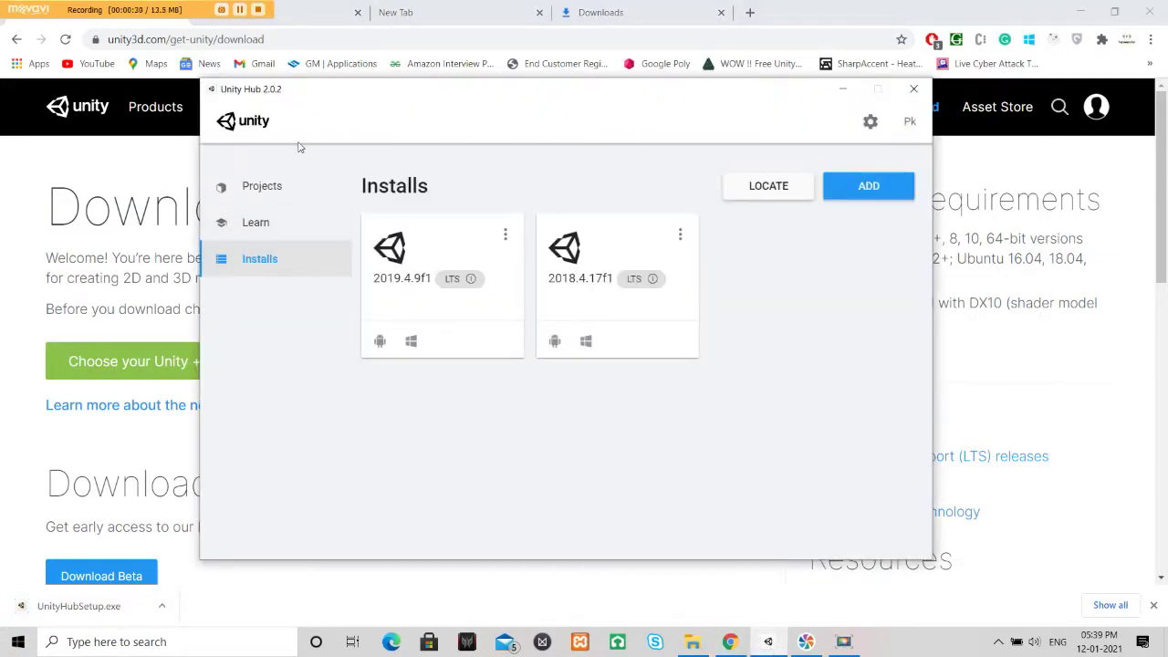
left_click_drag(230, 100, 284, 96)
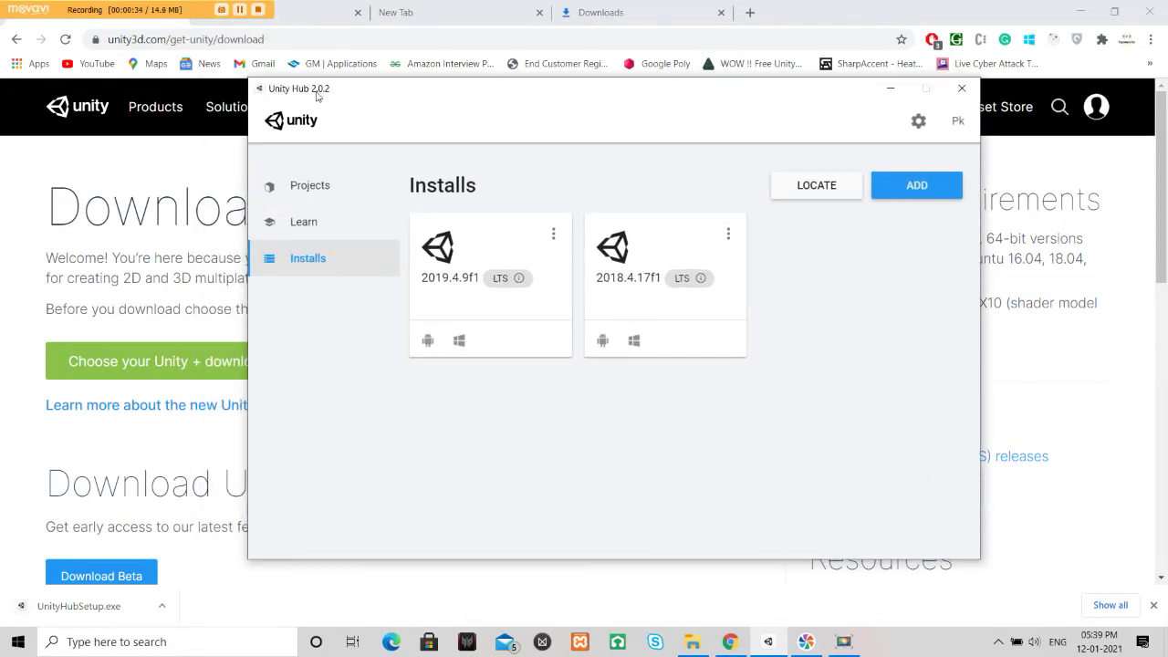
left_click(319, 186)
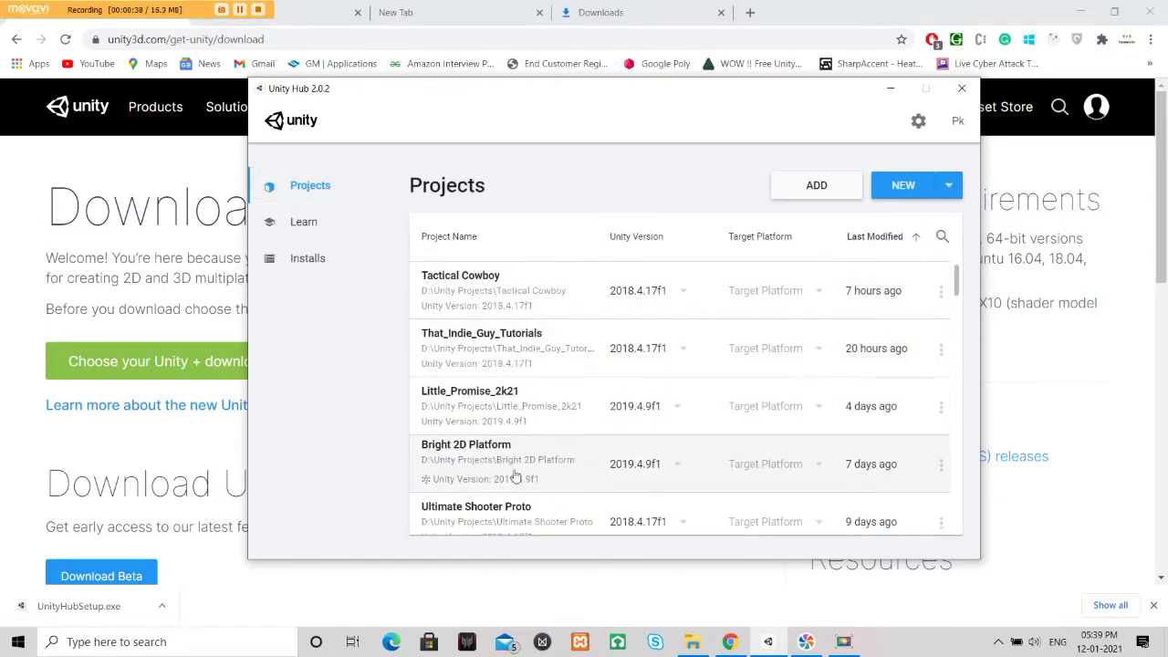
left_click(320, 227)
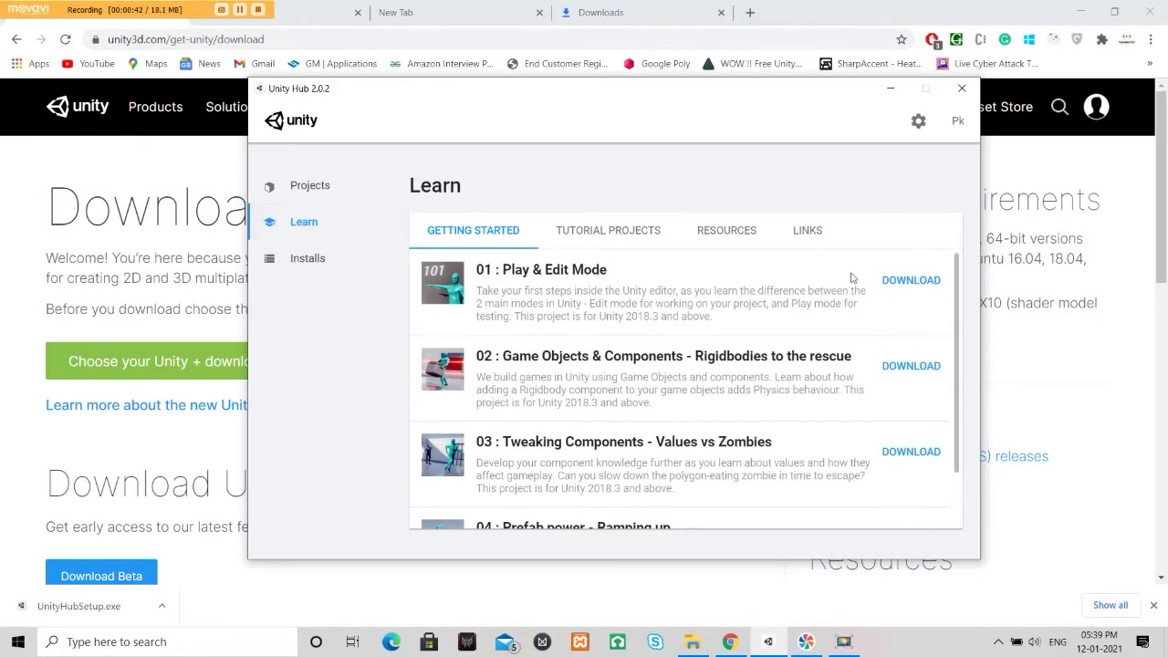
scroll(968, 339, "down", 2)
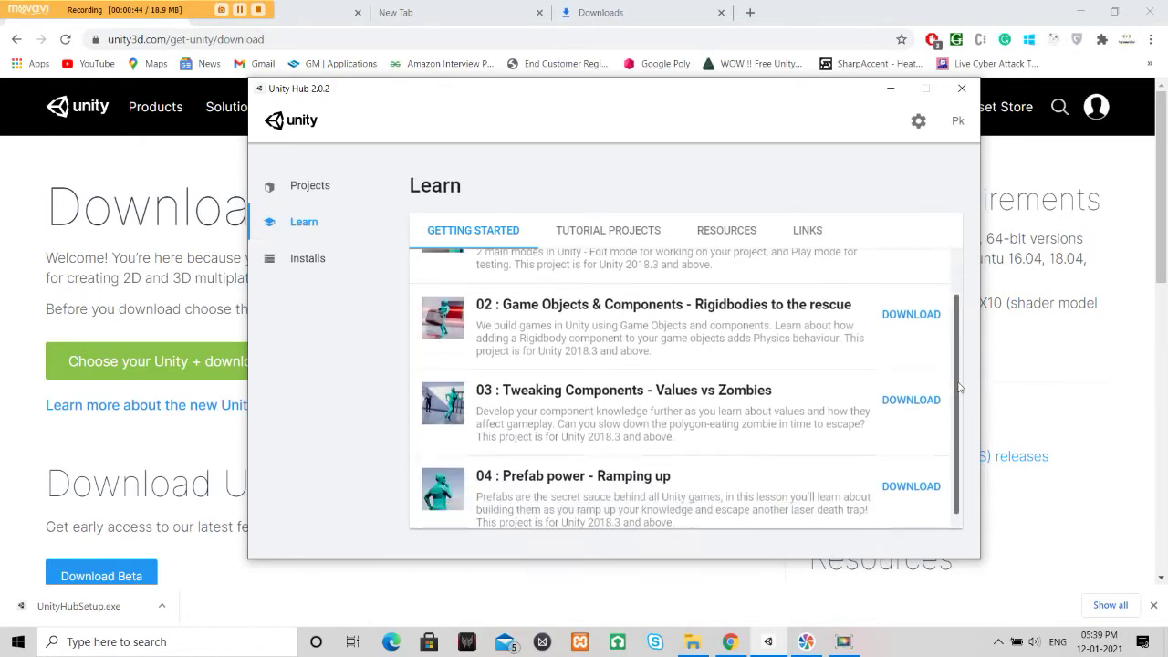
- Start installing Unity 2019.4.17f1 with Android Build Support and Windows Build Support (IL2CPP)
left_click(316, 264)
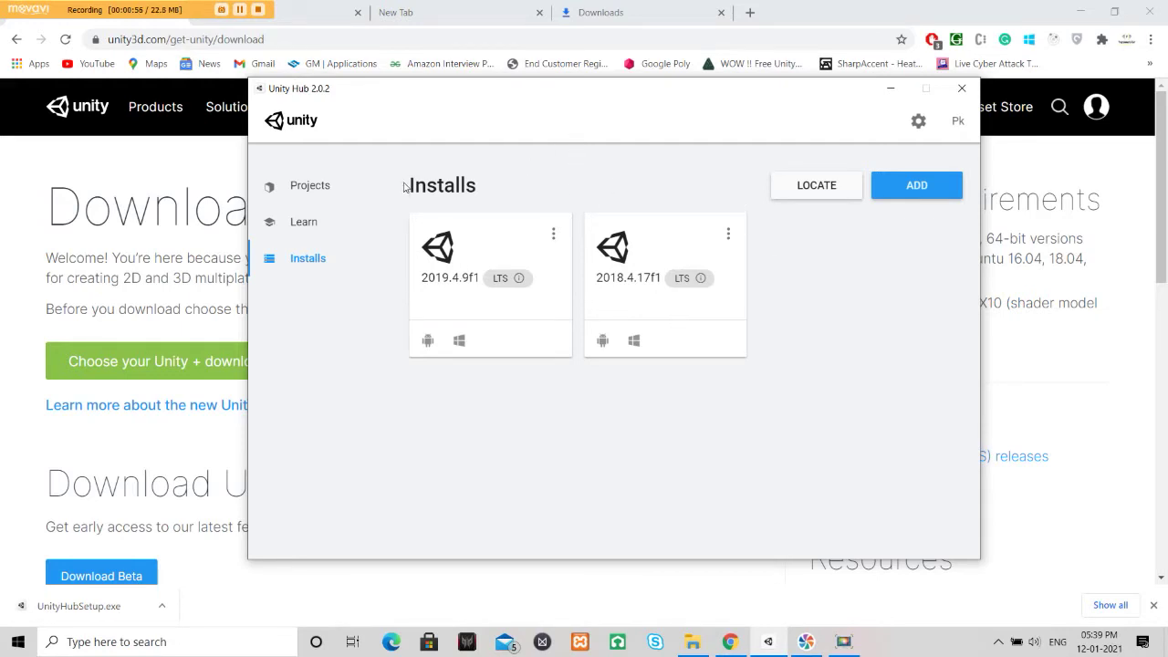
left_click(912, 188)
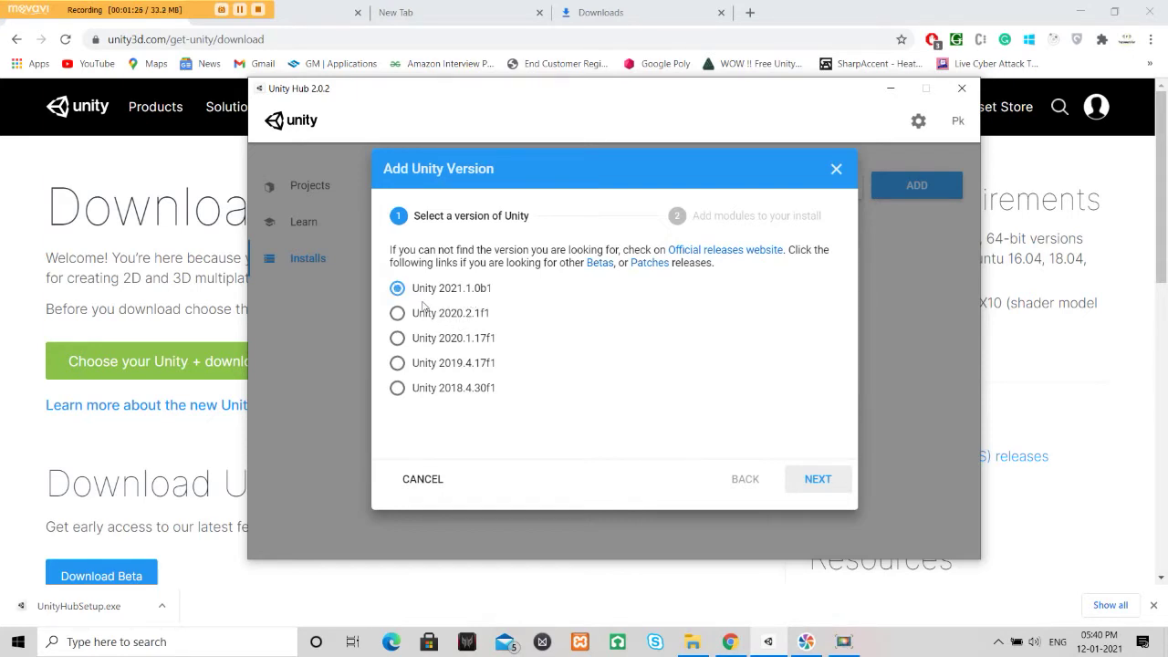
left_click(397, 363)
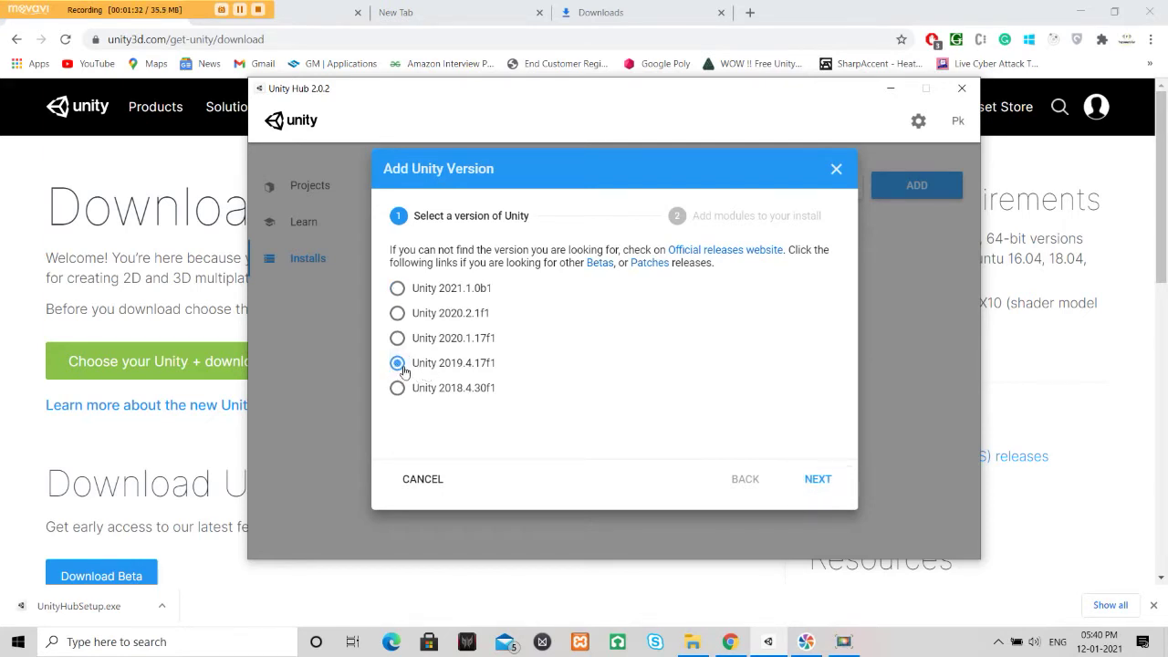
left_click(819, 479)
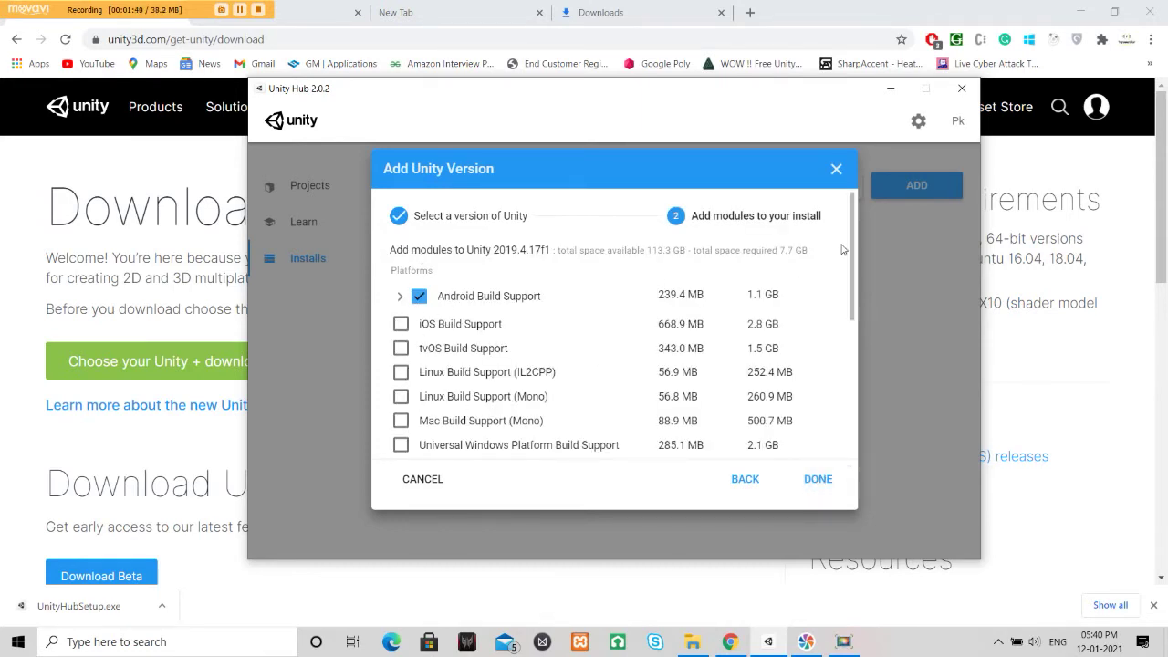
left_click_drag(851, 223, 829, 208)
scroll(434, 315, "down", 3)
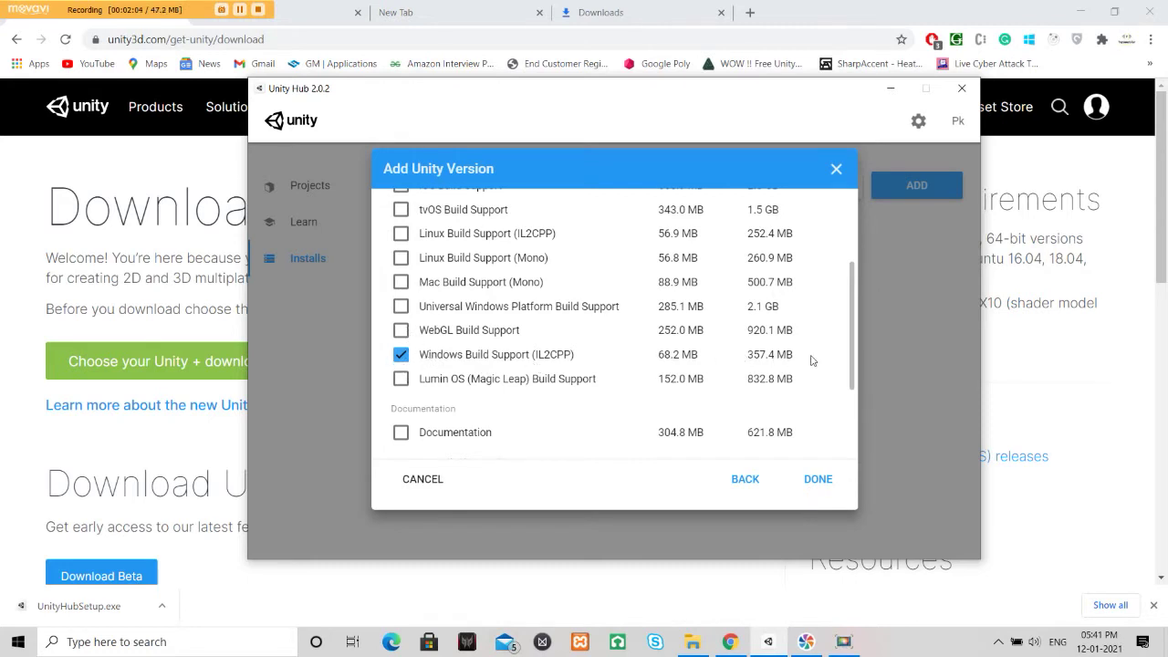
scroll(611, 308, "up", 3)
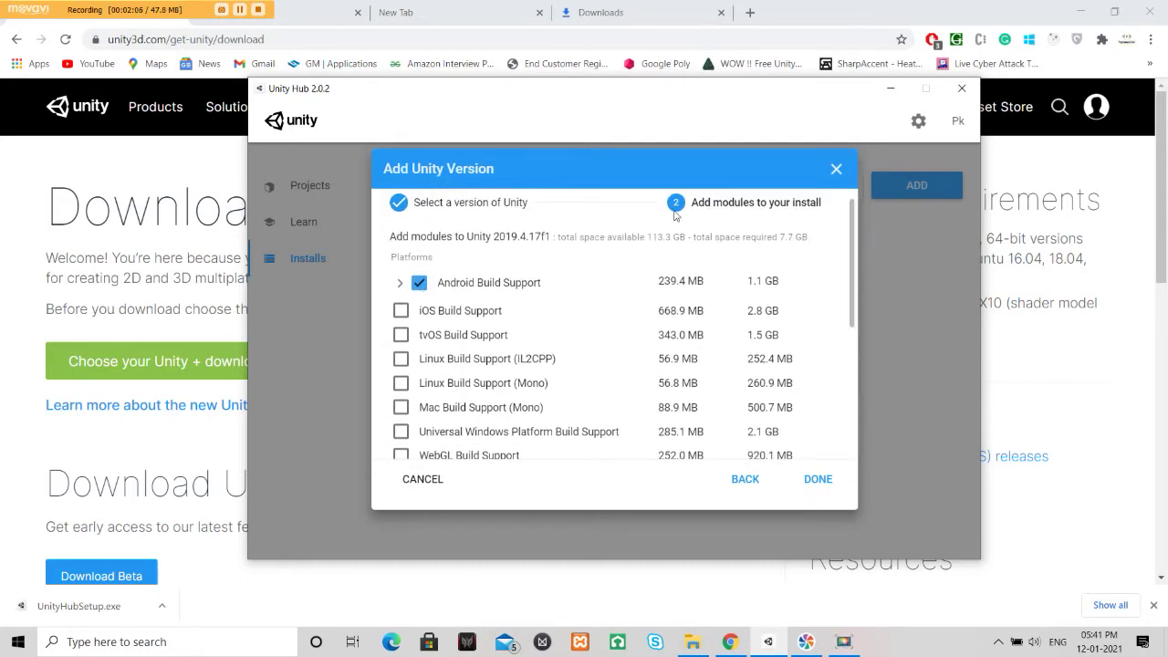
left_click(820, 480)
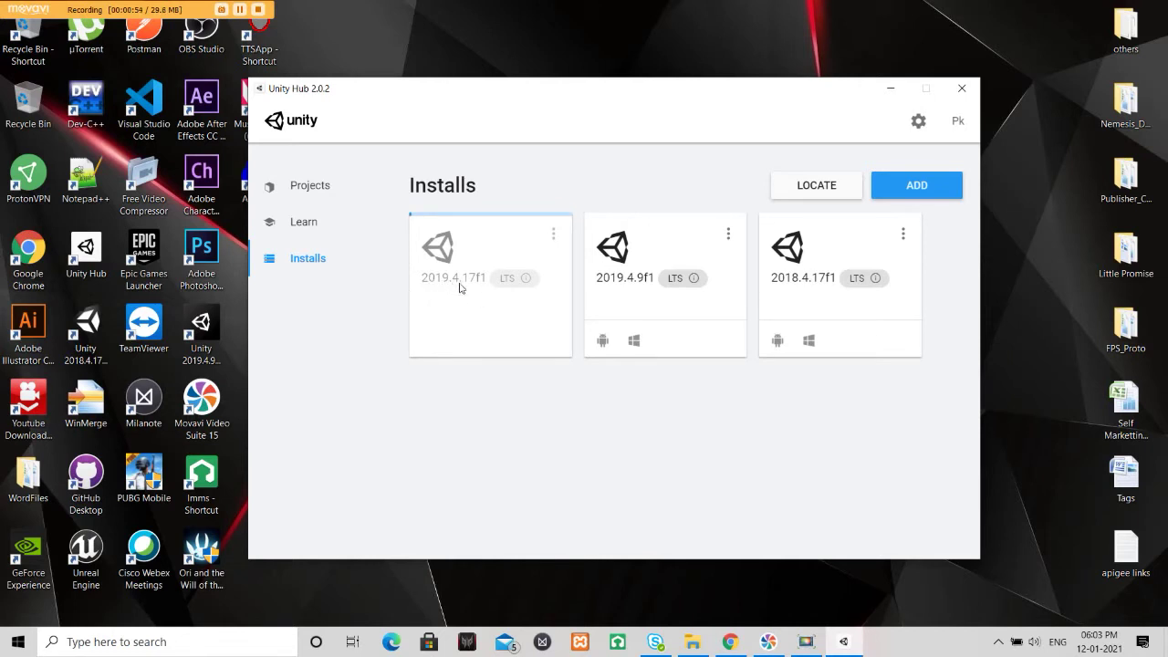
- Cancel the running installation of Unity 2019.4.17f1
left_click(554, 239)
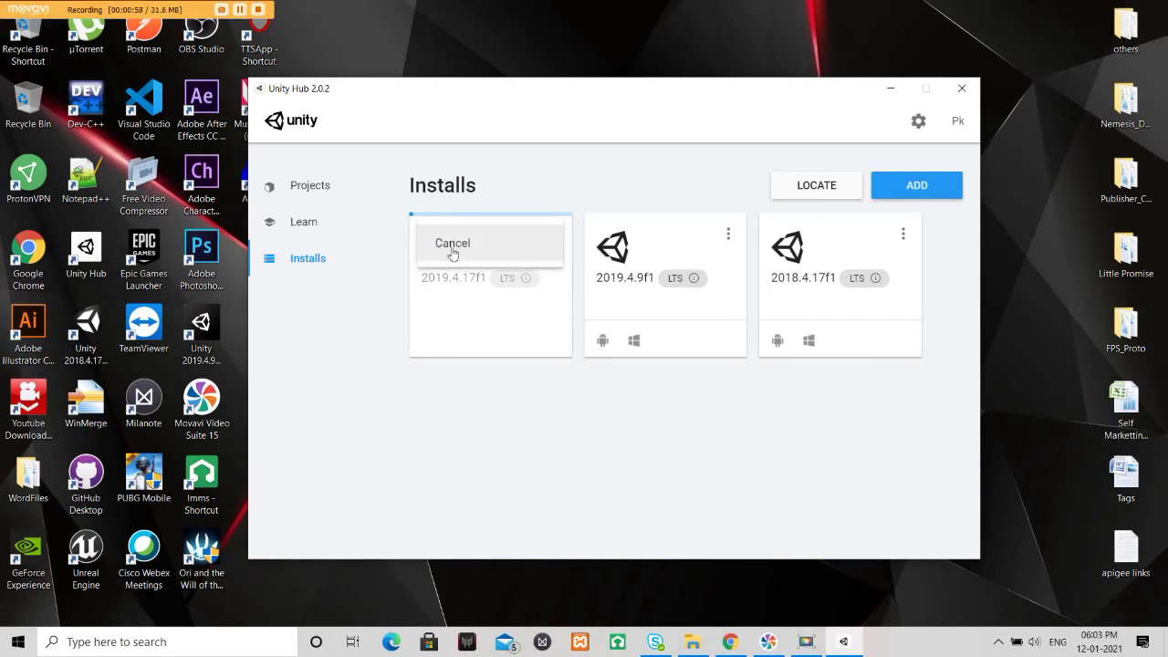
left_click(451, 251)
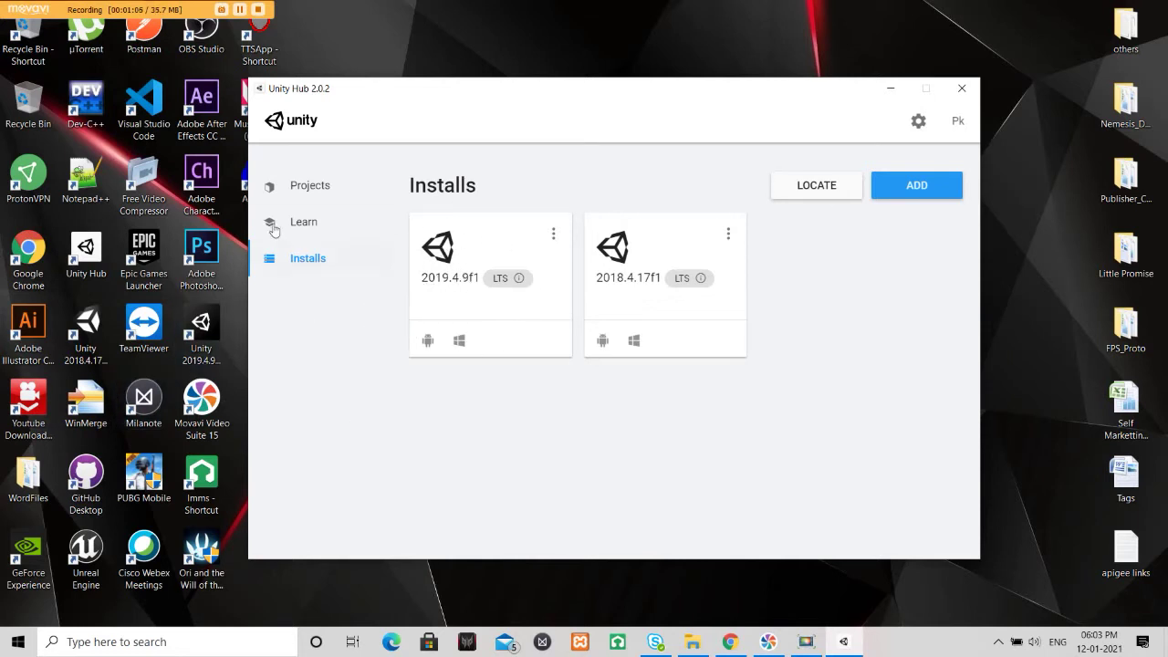
- Create a new 3D project named First_Project with Unity 2019.4.9f1 in D:\Unity Projects
left_click(293, 185)
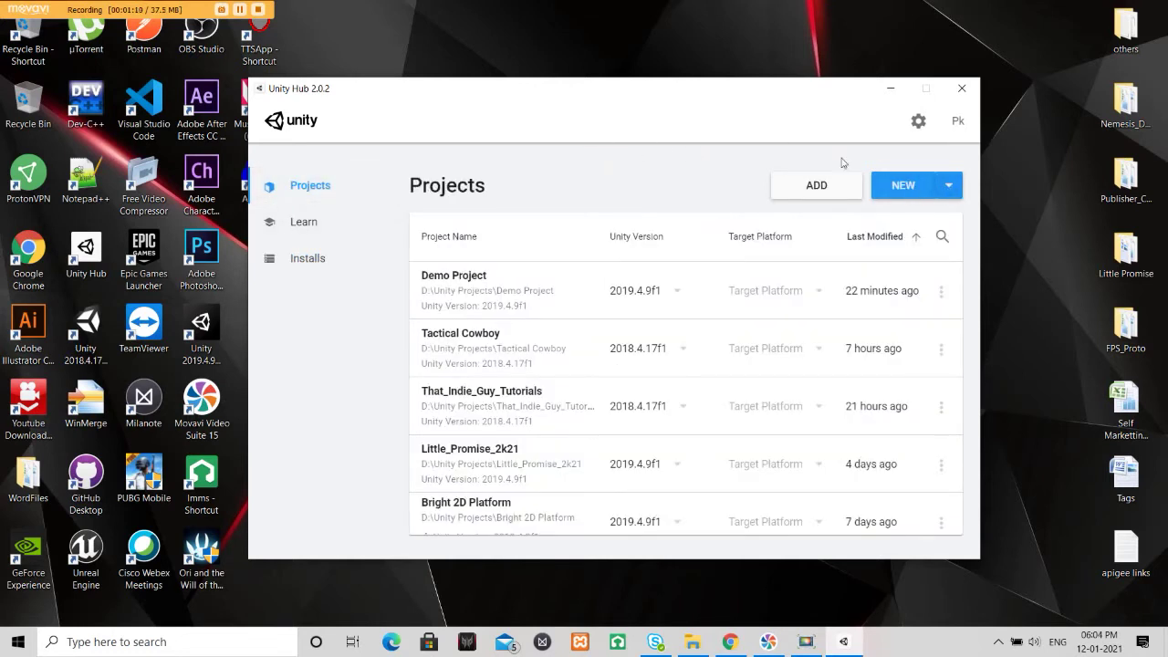
left_click(950, 187)
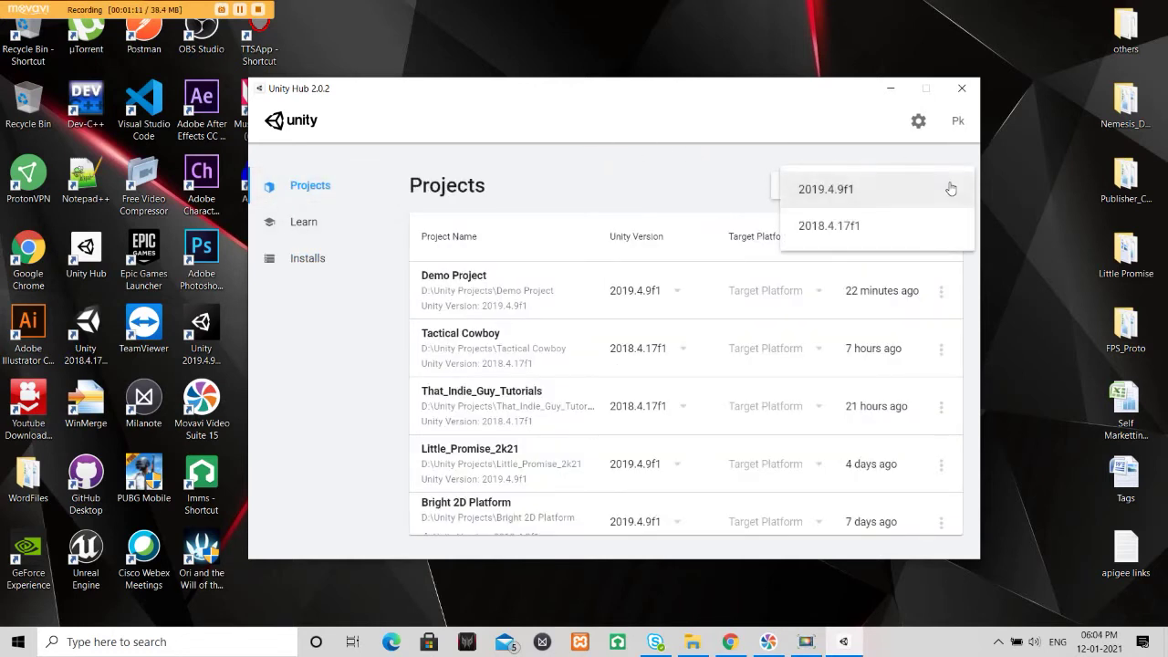
left_click(853, 190)
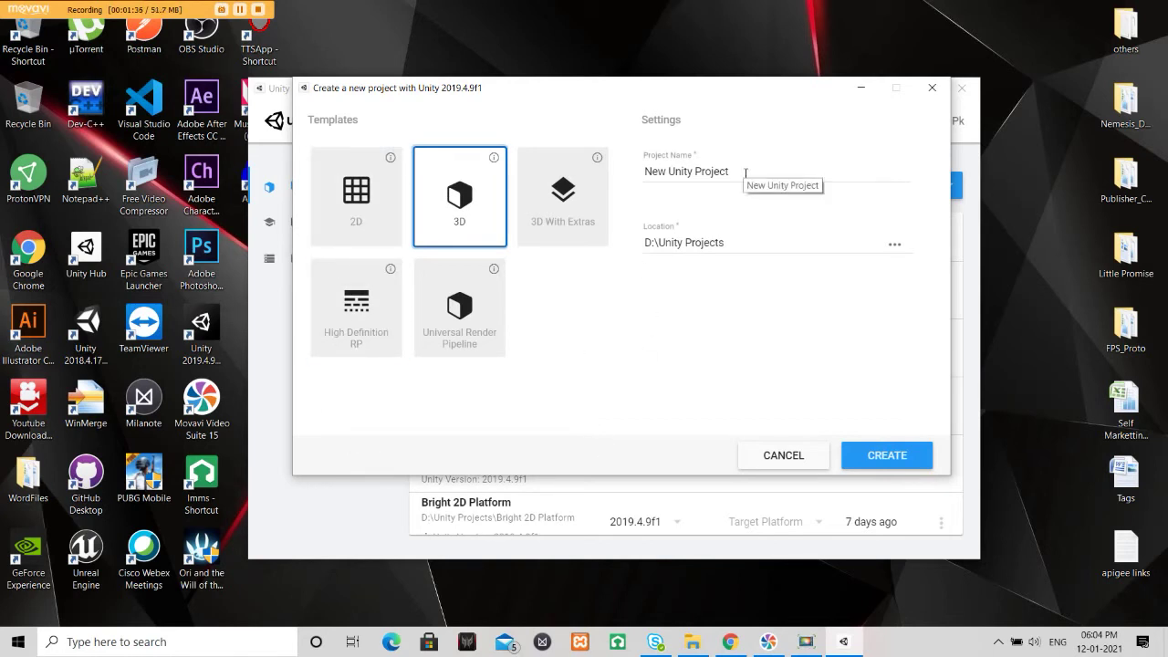
left_click_drag(747, 168, 625, 176)
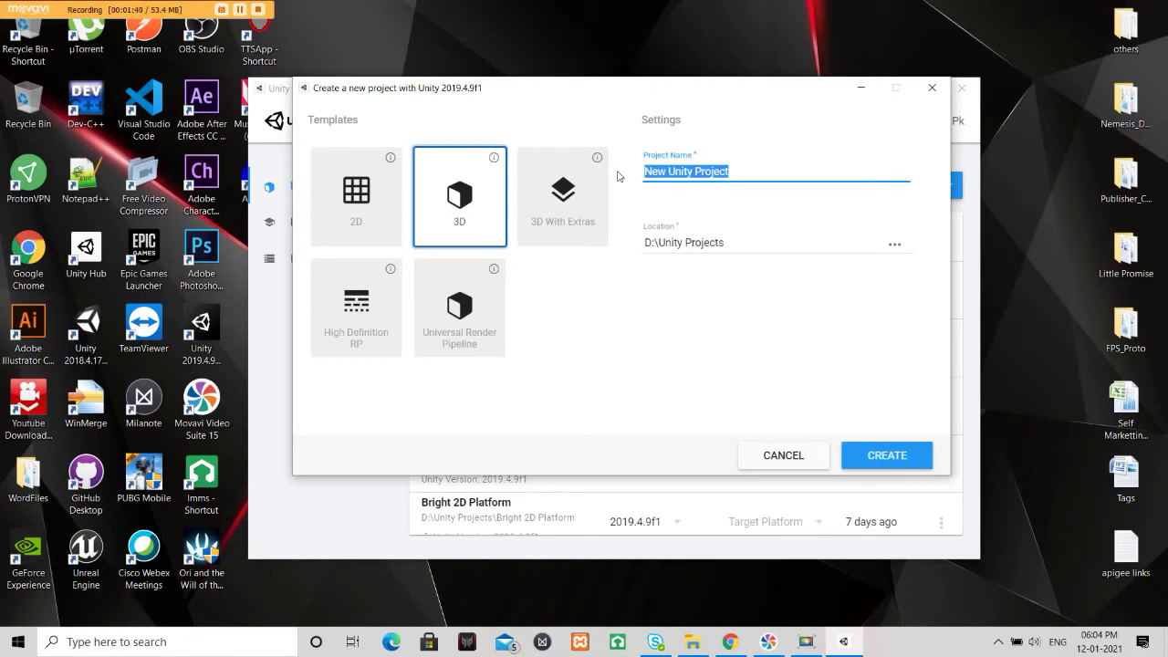
type("First_")
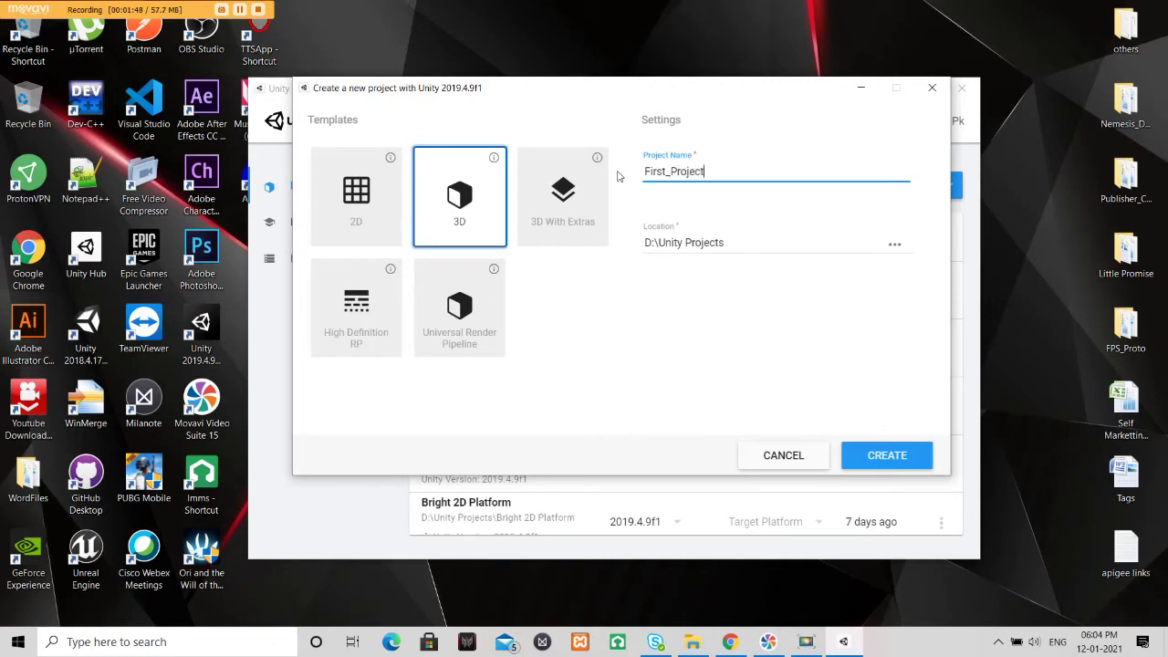
left_click(887, 456)
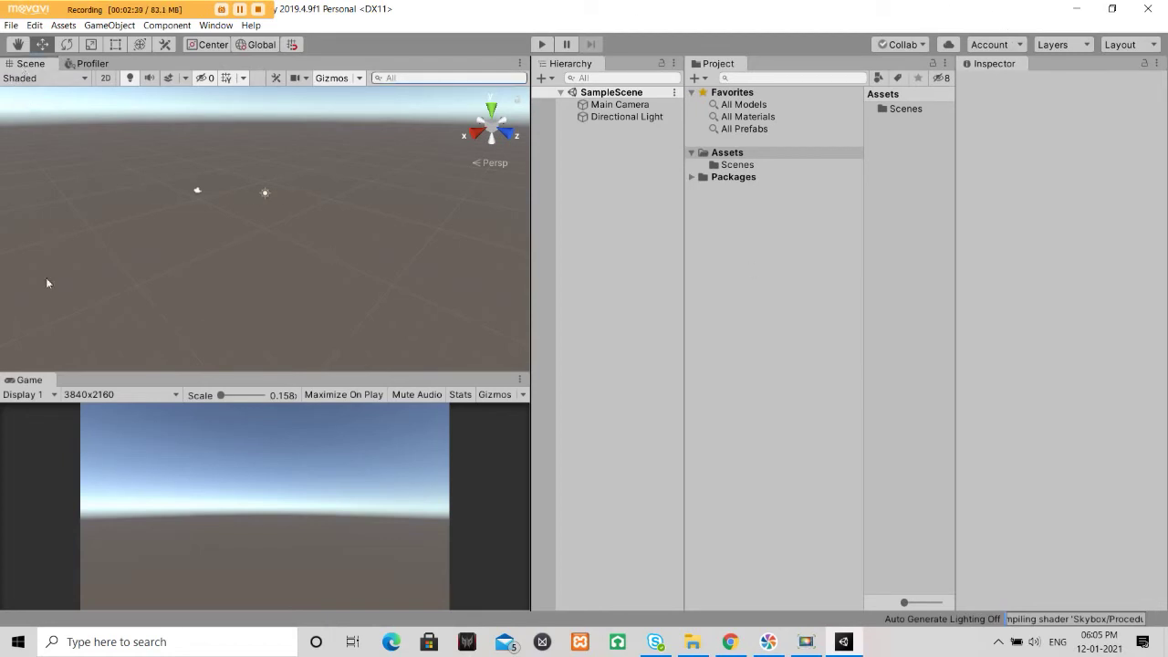
- Enlarge the Game view by reducing the height of the Scene view above it
left_click(25, 374)
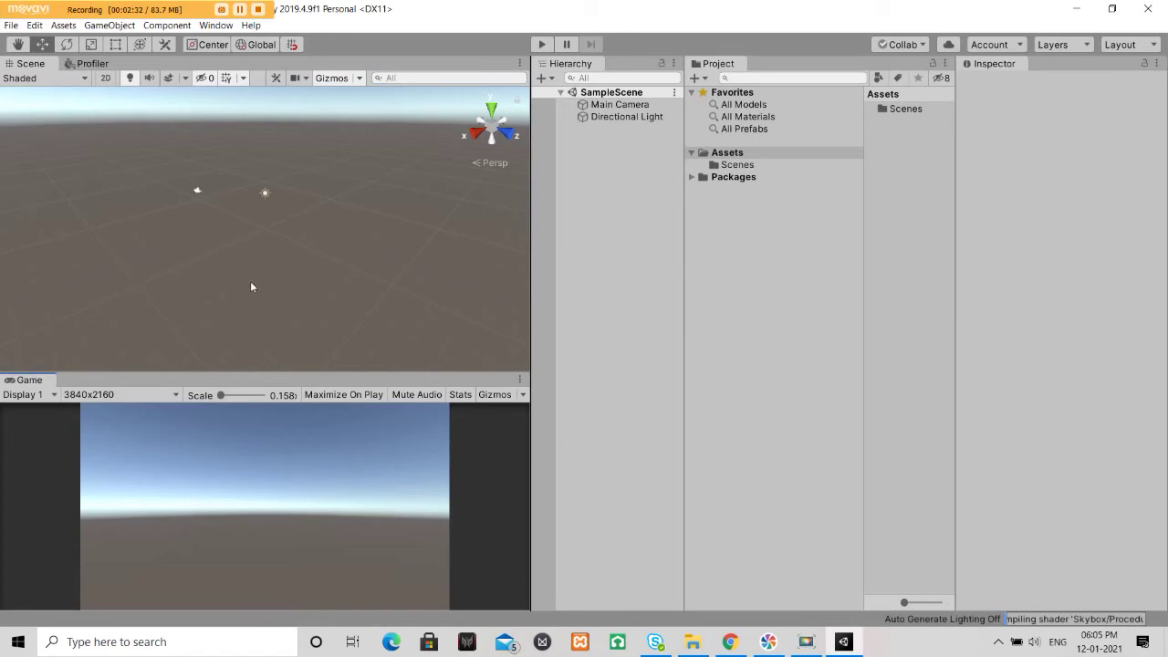
right_click_drag(256, 279, 223, 258)
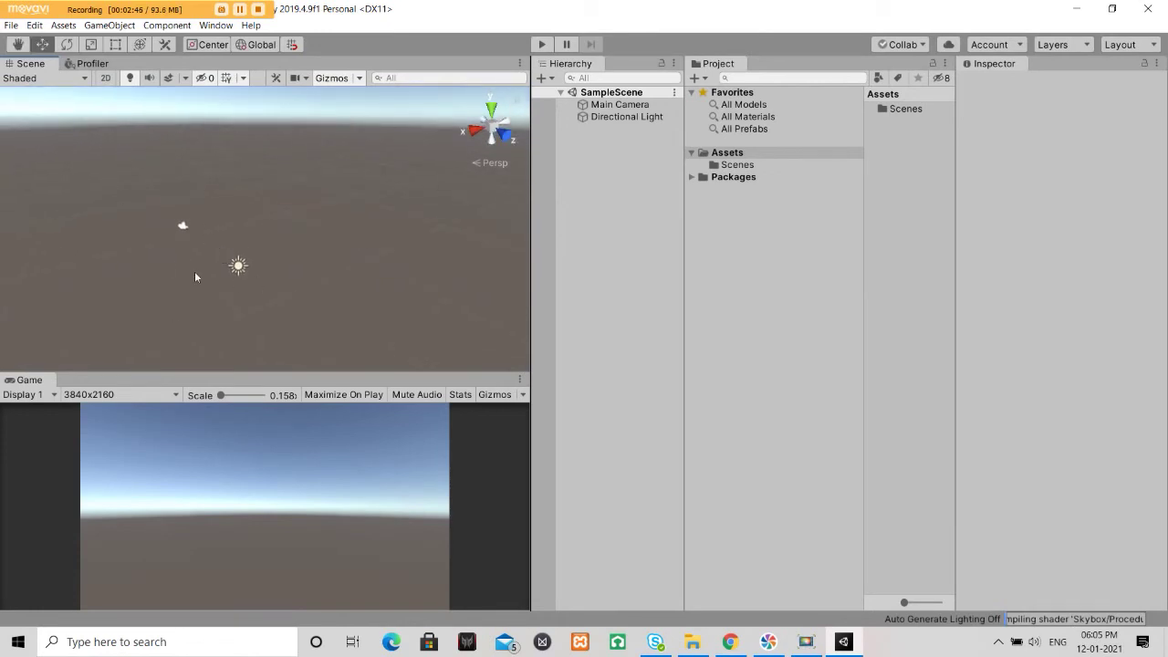
left_click_drag(226, 374, 231, 318)
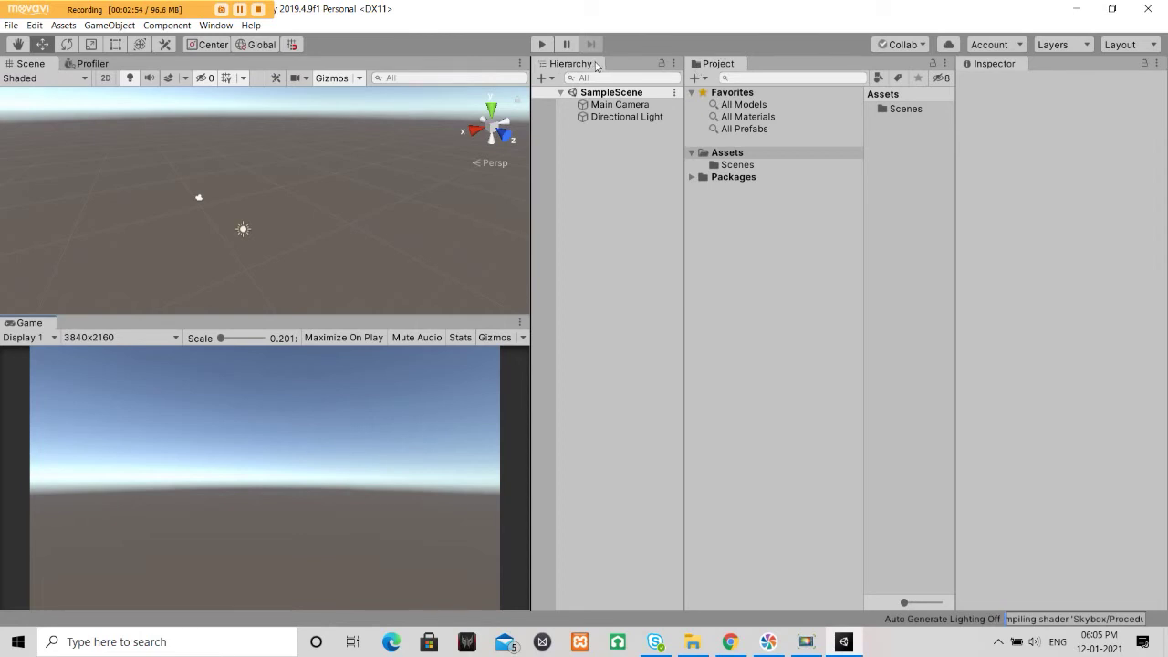
- Examine the Main Camera and Directional Light of SampleScene, comparing their scene gizmos and components
left_click(620, 104)
left_click(626, 117)
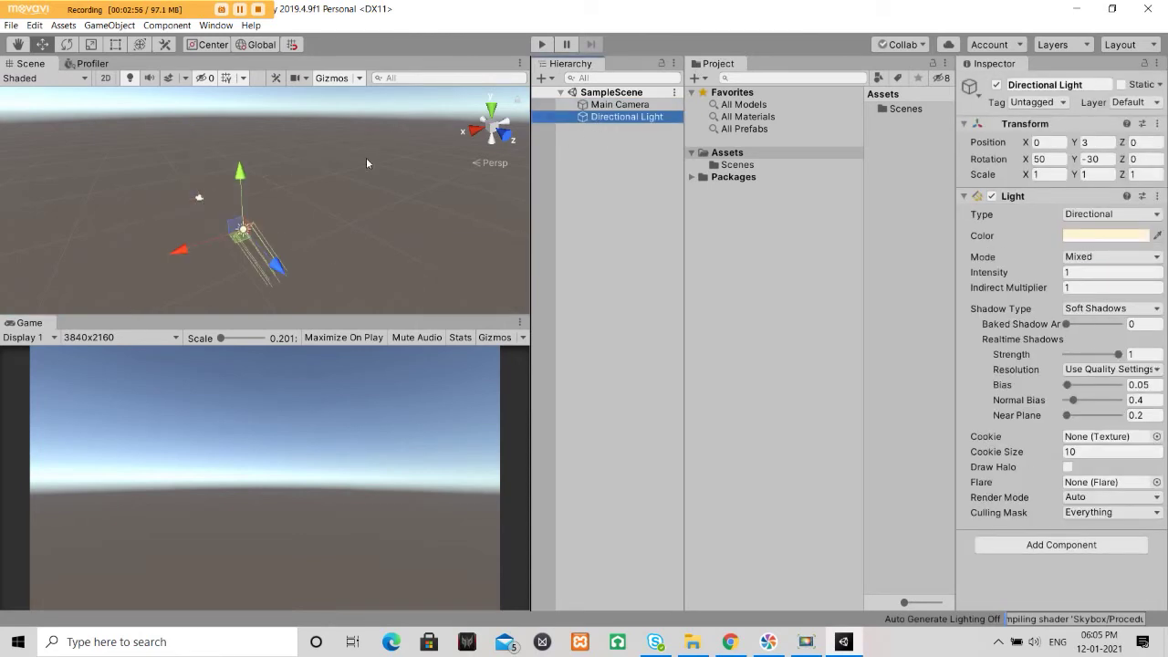
left_click(619, 104)
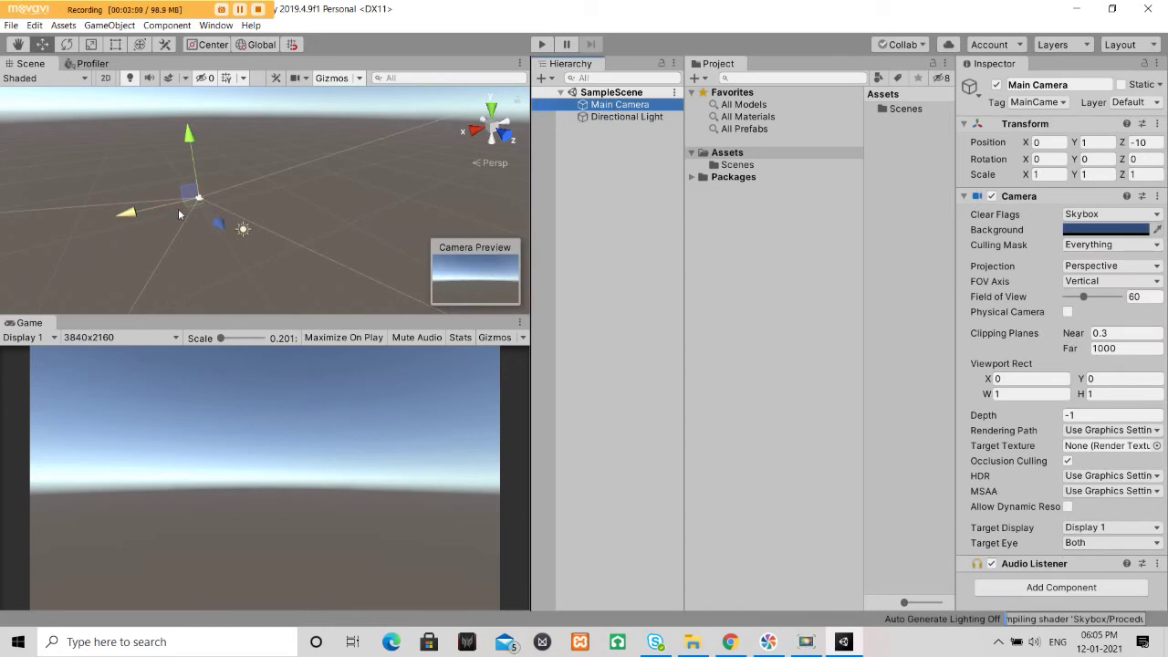
left_click(612, 120)
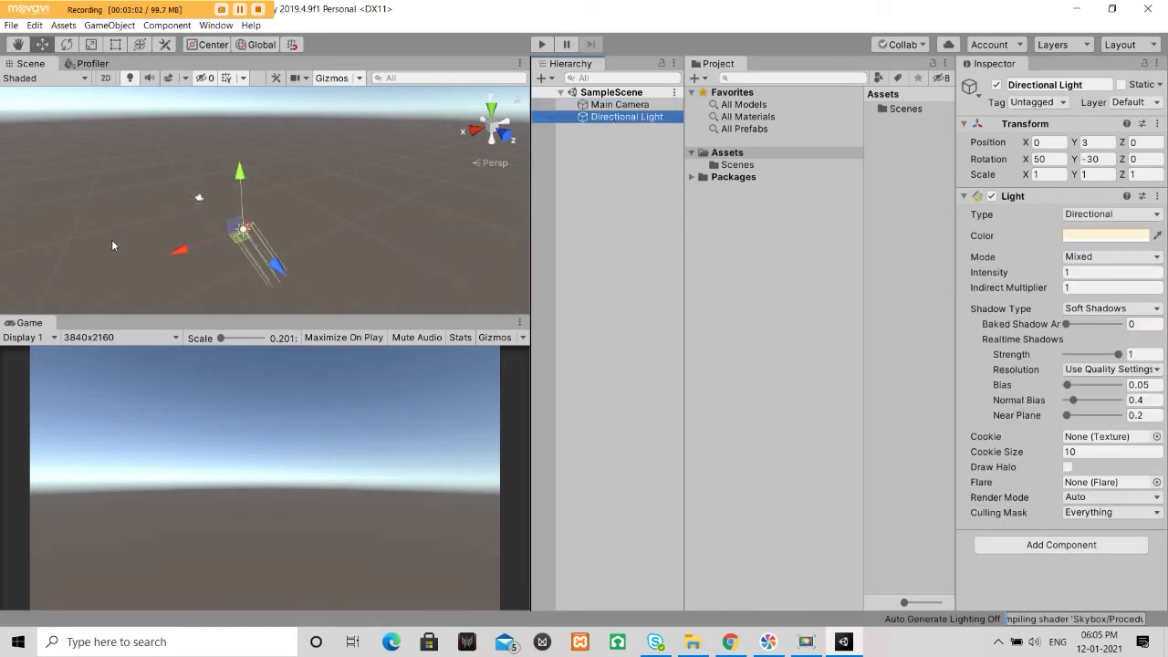
left_click(624, 104)
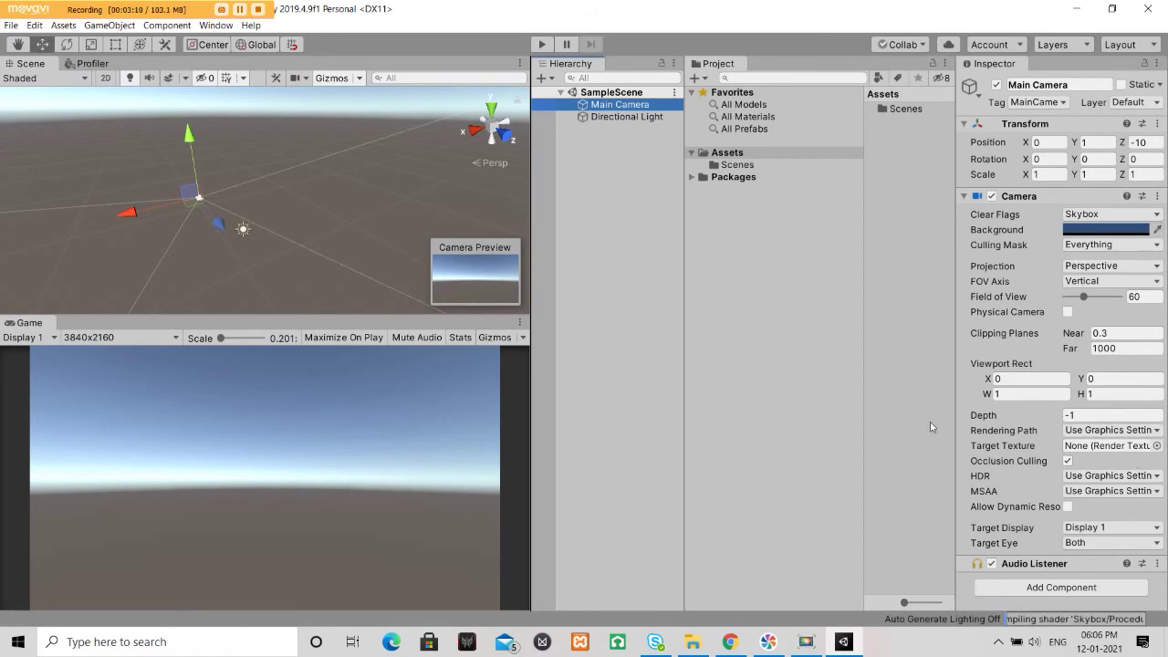
- Widen the Inspector showing the Main Camera and slightly narrow the folder column of the Project window
left_click_drag(954, 147, 916, 147)
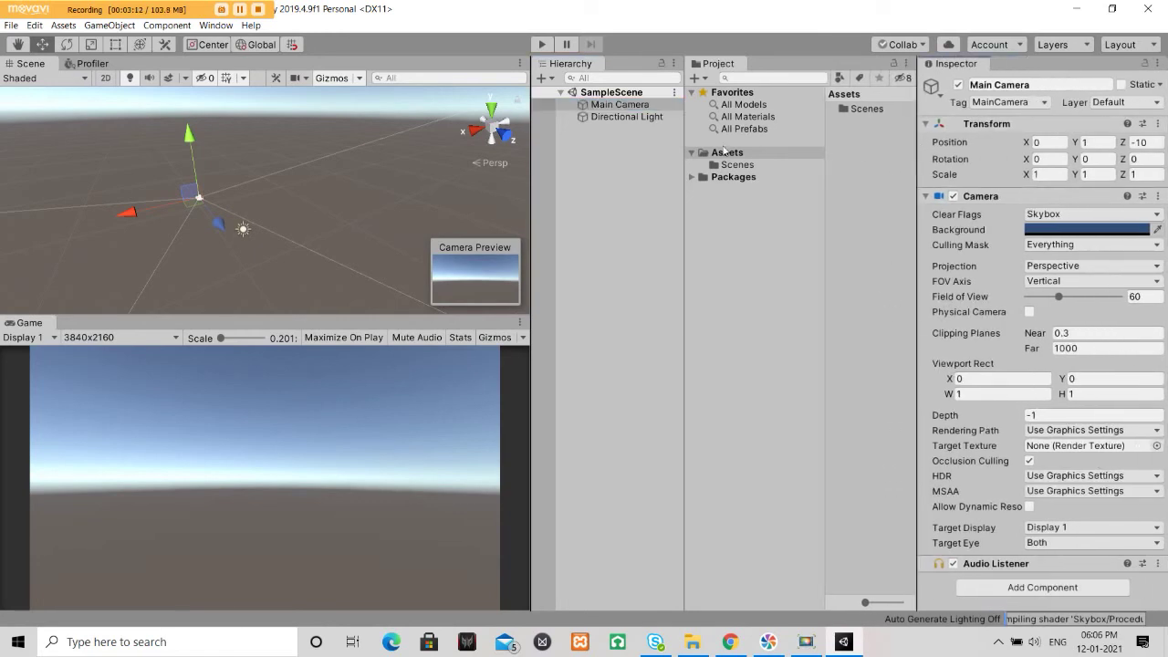
left_click(619, 104)
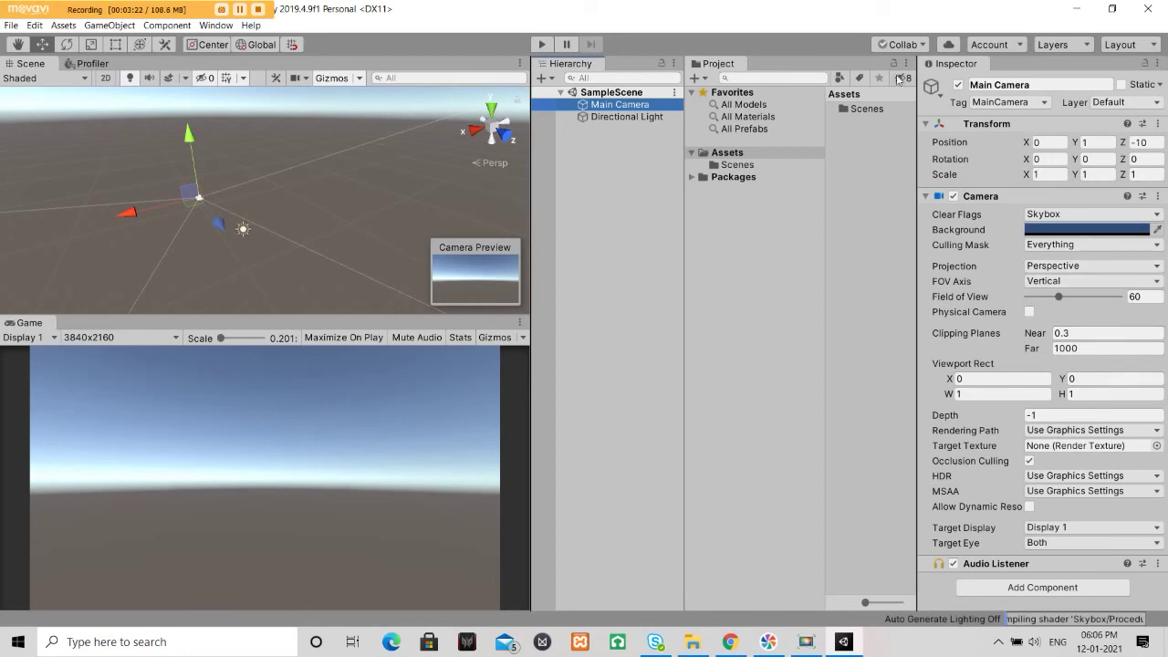
mouse_move(826, 238)
left_mouse_down()
mouse_move(811, 246)
mouse_move(822, 240)
left_mouse_up()
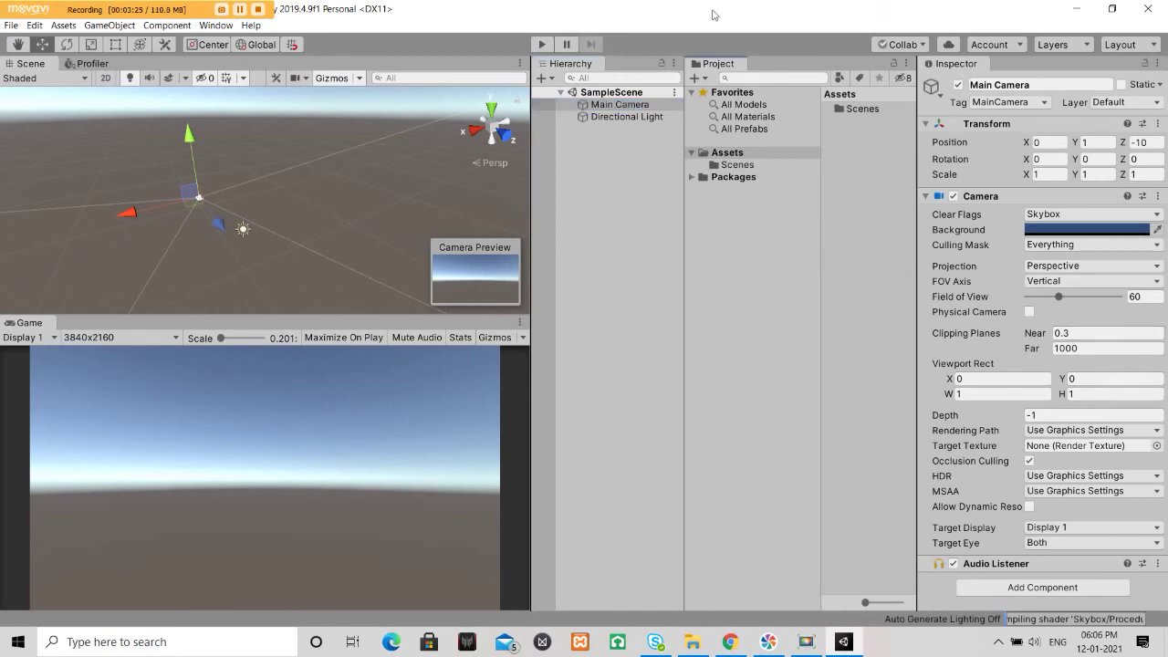
- Browse the project's Assets folder and its Scenes subfolder
left_click(691, 153)
left_click(691, 153)
left_click(724, 154)
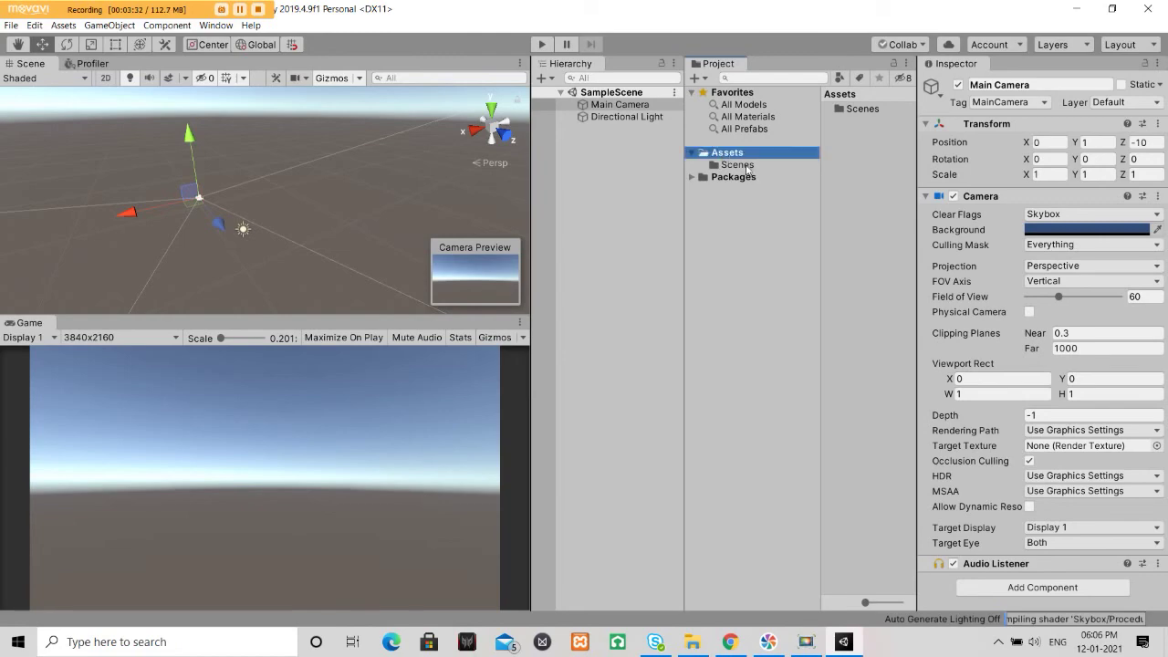
left_click(739, 164)
- Create a new folder named Script inside the Assets folder
left_click(726, 154)
right_click(727, 154)
mouse_move(801, 169)
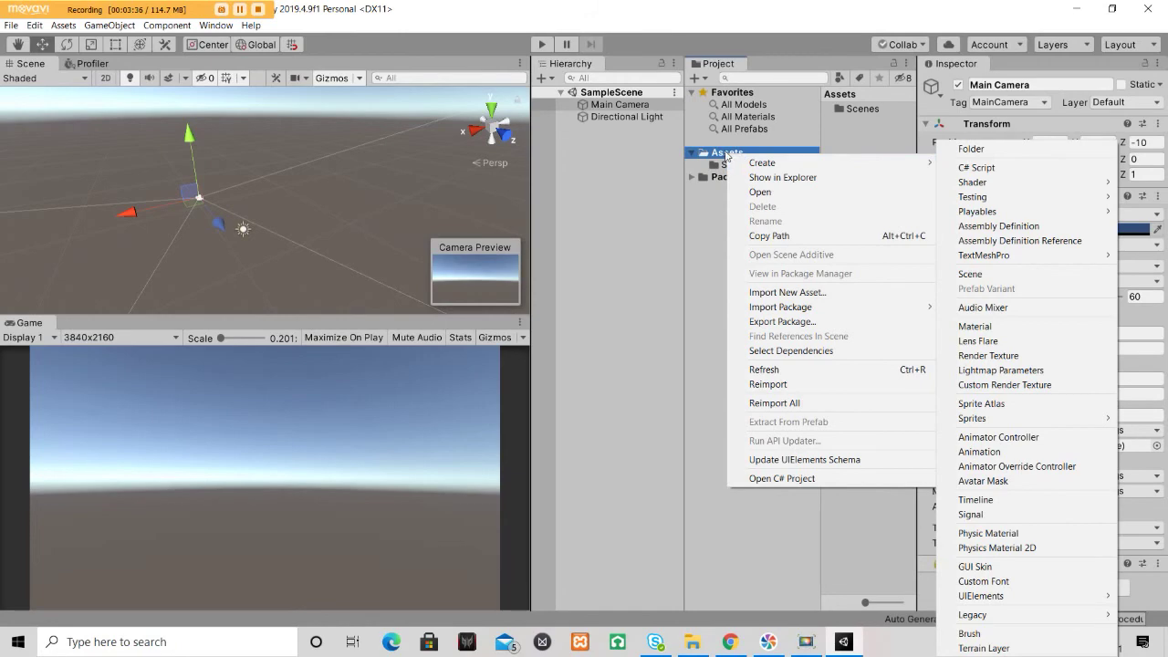
left_click(722, 155)
right_click(722, 155)
mouse_move(776, 162)
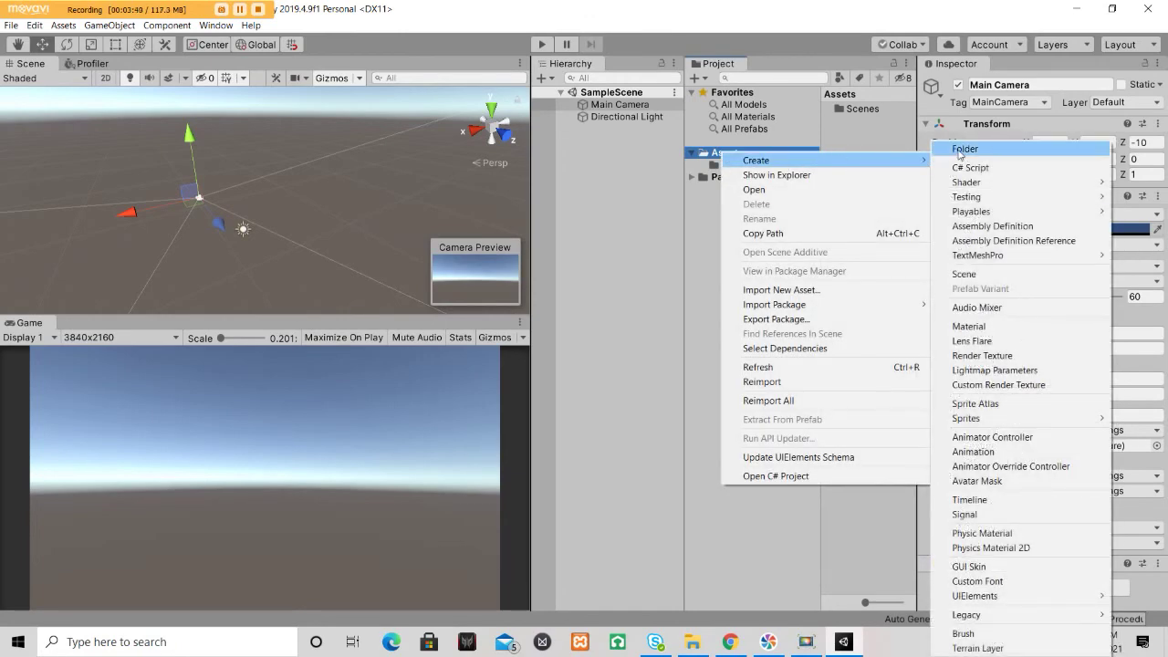
left_click(960, 149)
type("Script")
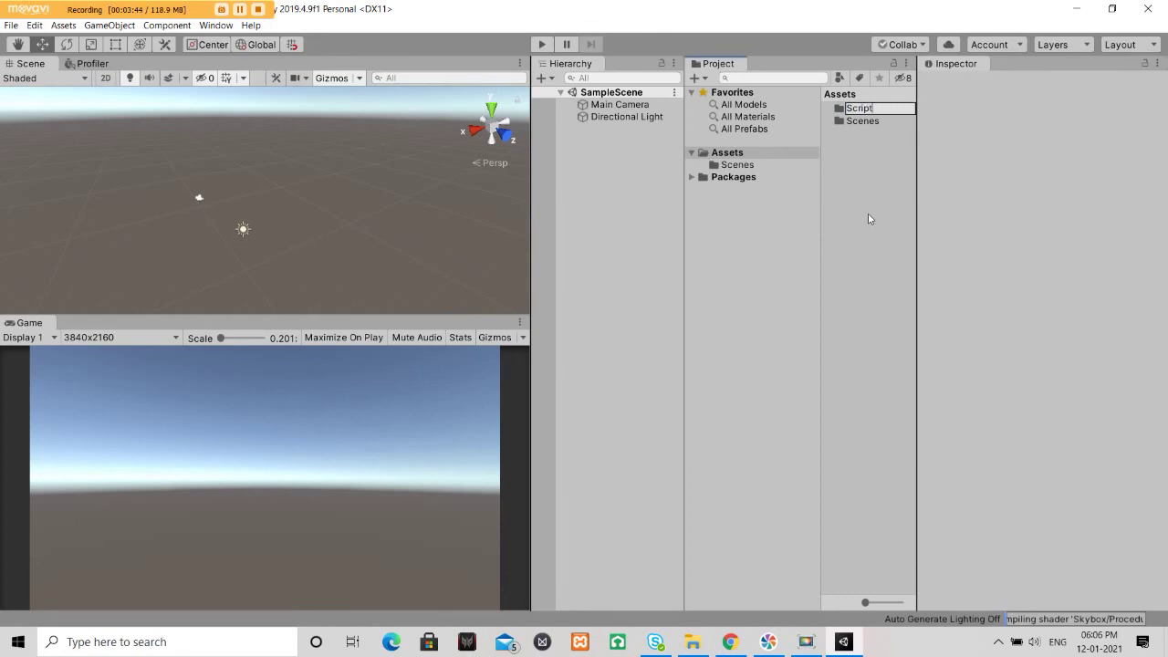
key("Return")
left_click(841, 134)
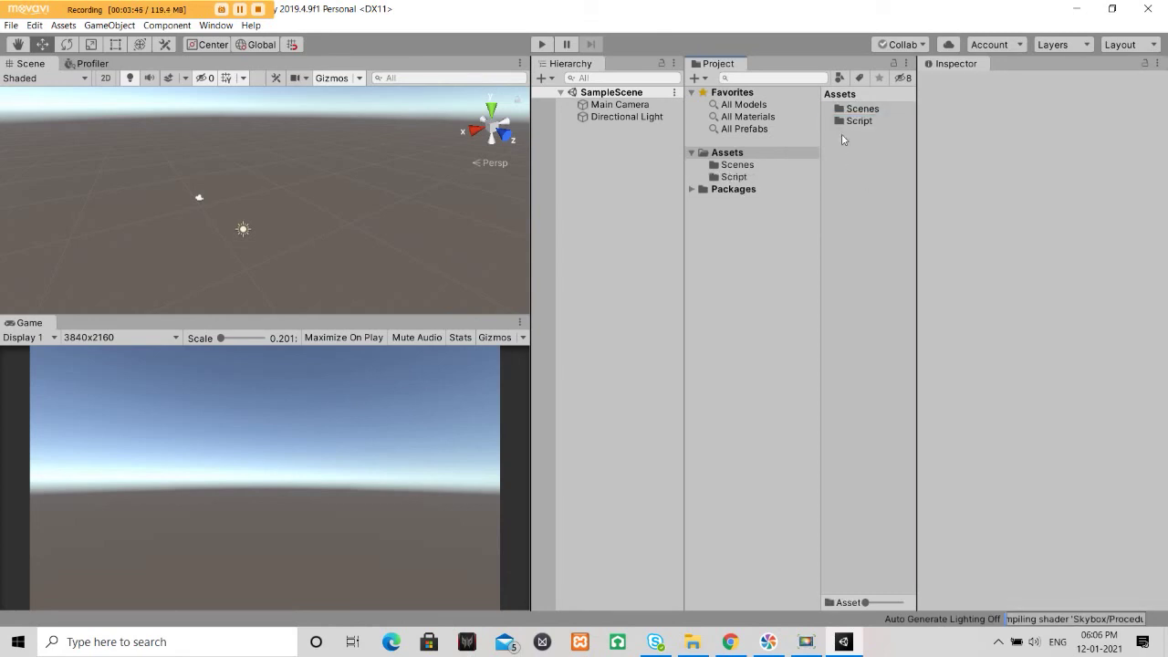
- View the contents of the Script folder and the Scenes folder
left_click(733, 177)
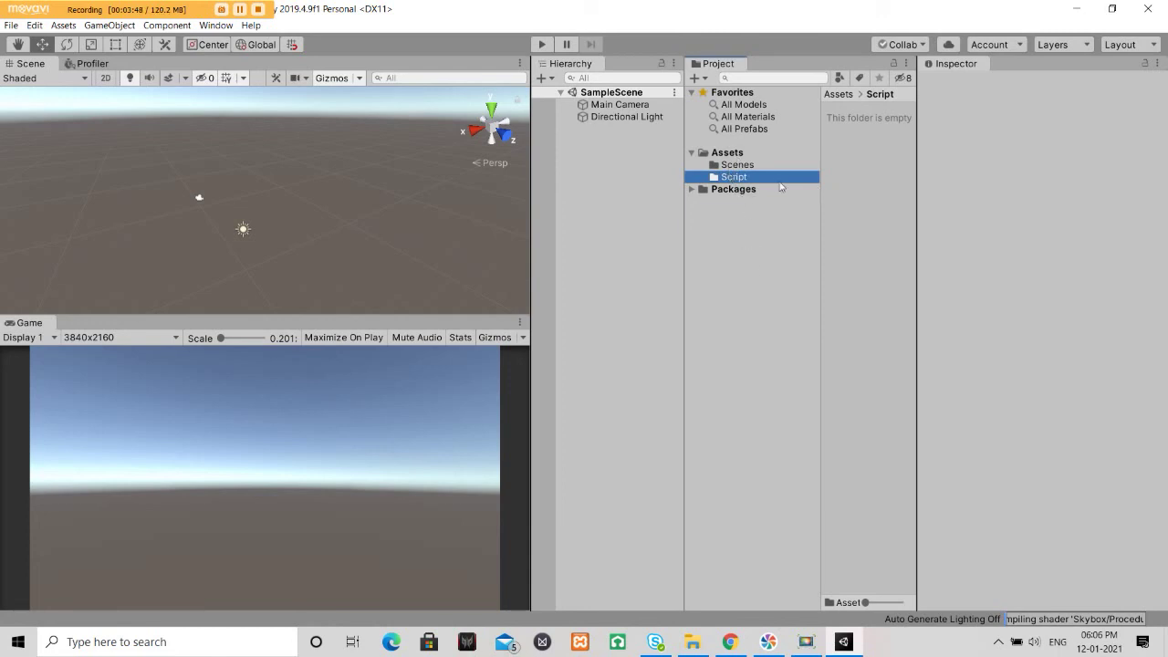
left_click(743, 164)
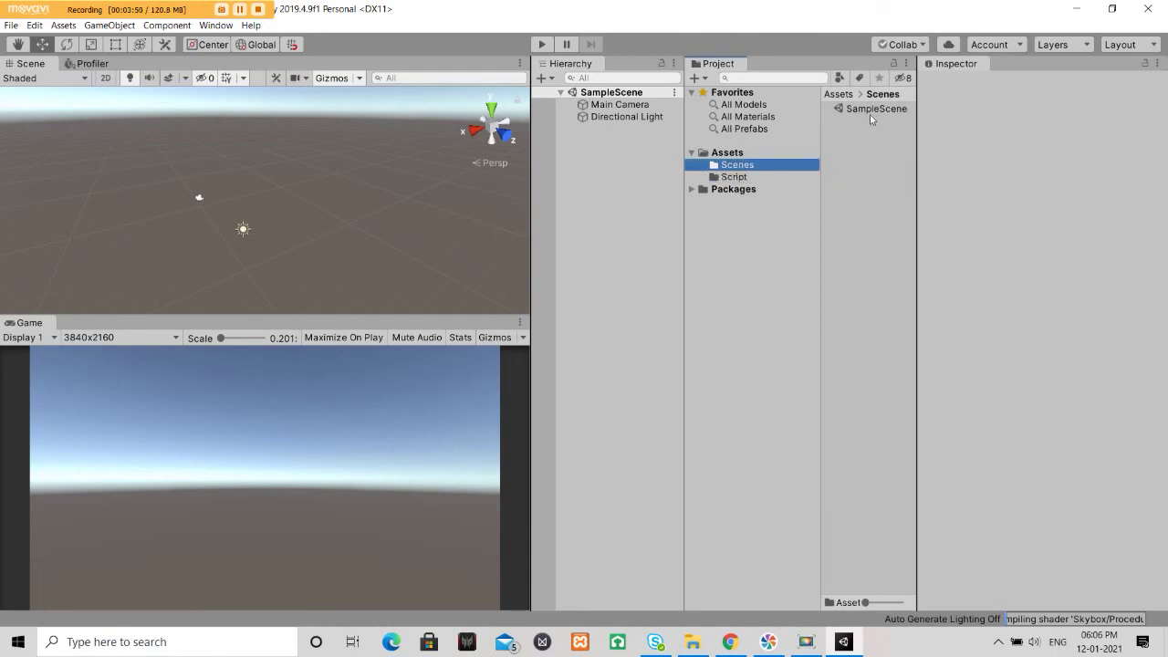